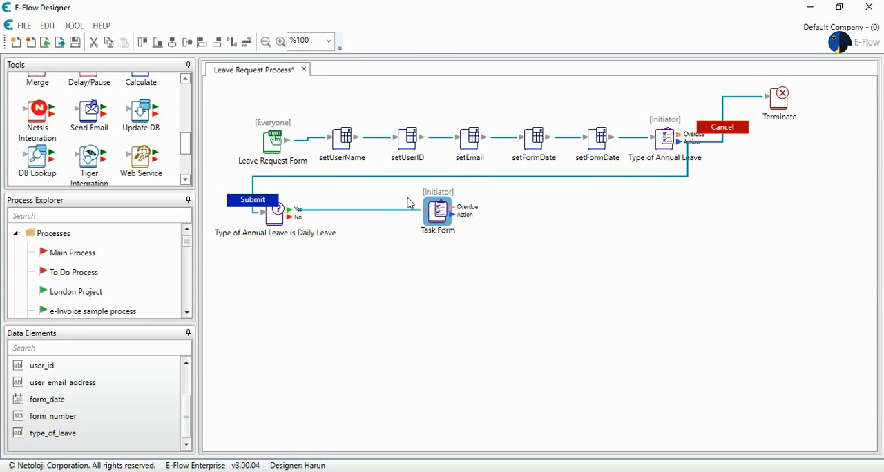
Step: Create a new Numeric data element named "Unpaid Leave Days"
right_click(146, 401)
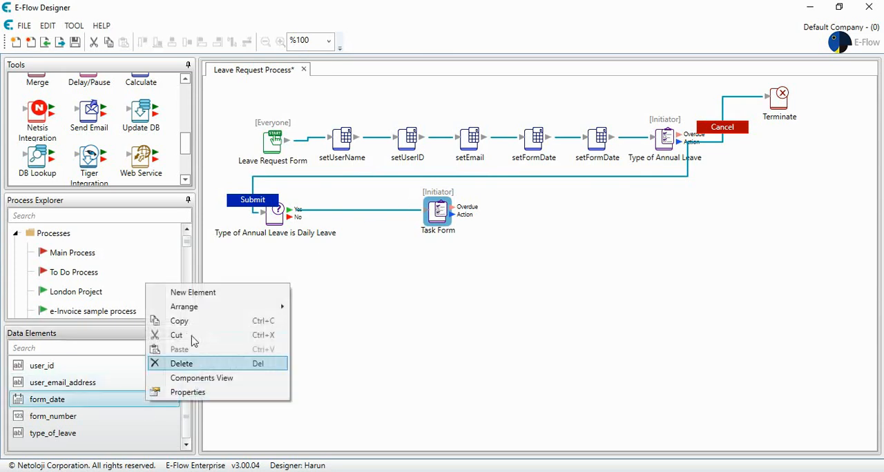
left_click(208, 298)
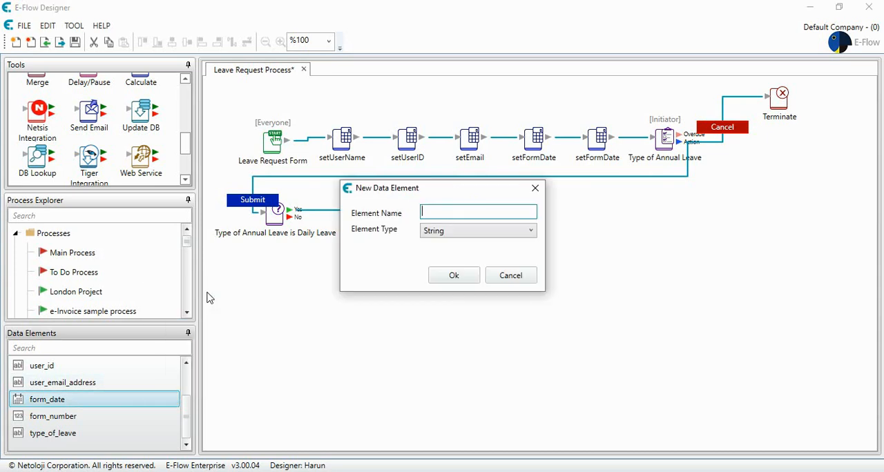
type("Unpaid Leave Days")
left_click(464, 239)
left_click(466, 260)
left_click(454, 275)
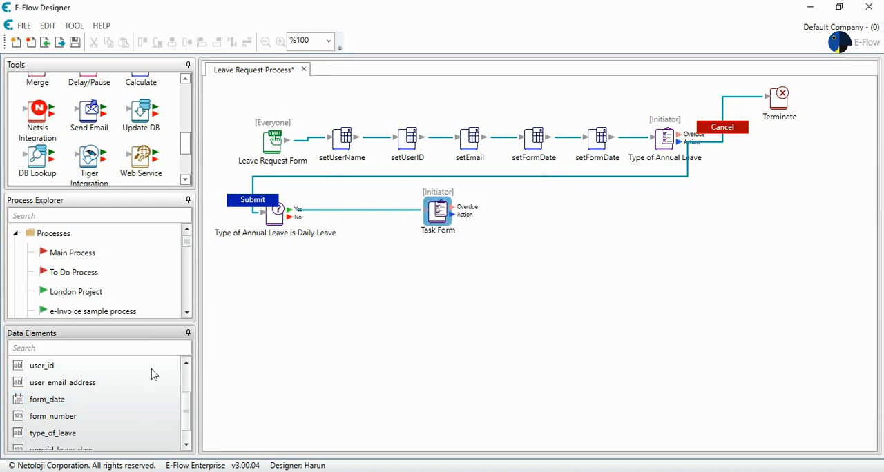
Step: Create a new Numeric data element named "Paid Leave Day(s)"
right_click(125, 404)
left_click(181, 295)
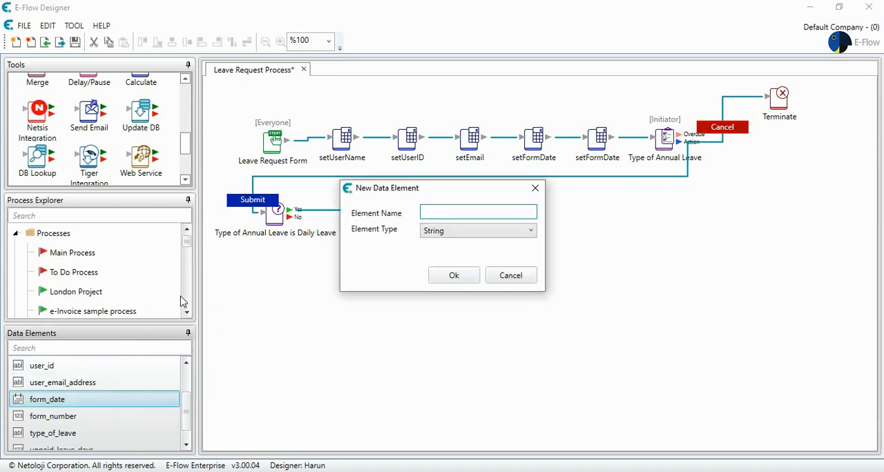
type("Paid Leave Days")
left_click(473, 231)
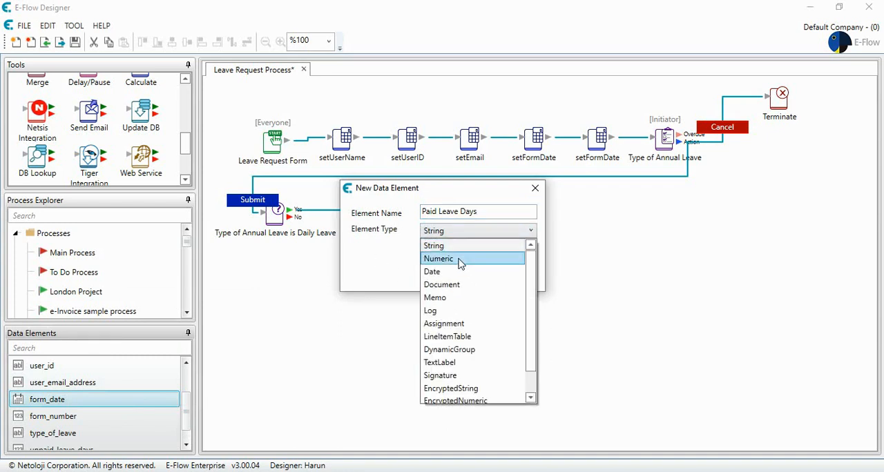
left_click(461, 260)
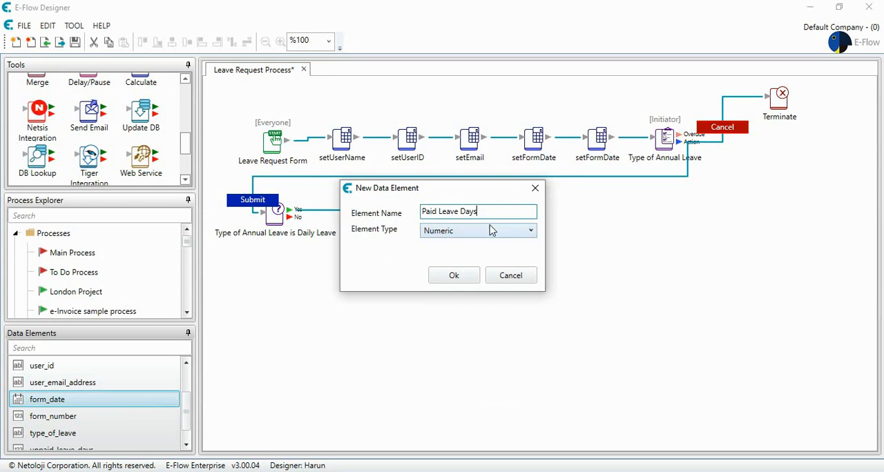
key("Left")
key("Left")
left_click(454, 275)
Step: Change the unpaid_leave_days element's viewed name to "Unpaid Leave Day(s)"
scroll(144, 390, "down", 1)
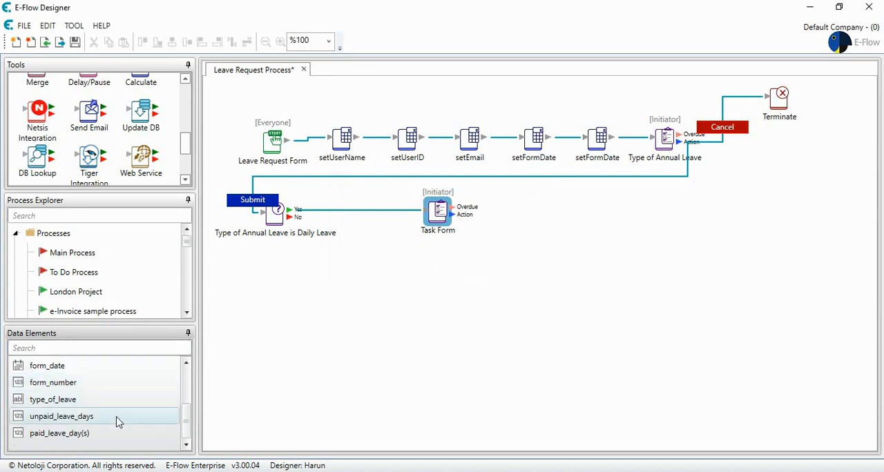
double_click(117, 417)
left_click(458, 178)
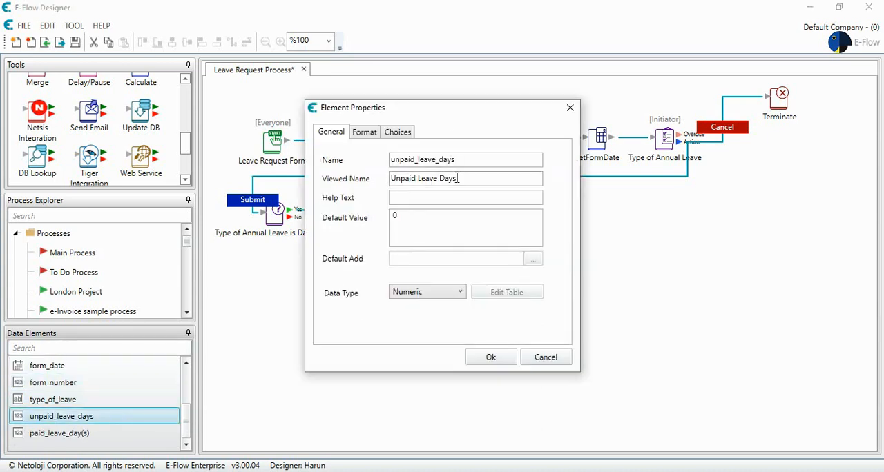
type("(s")
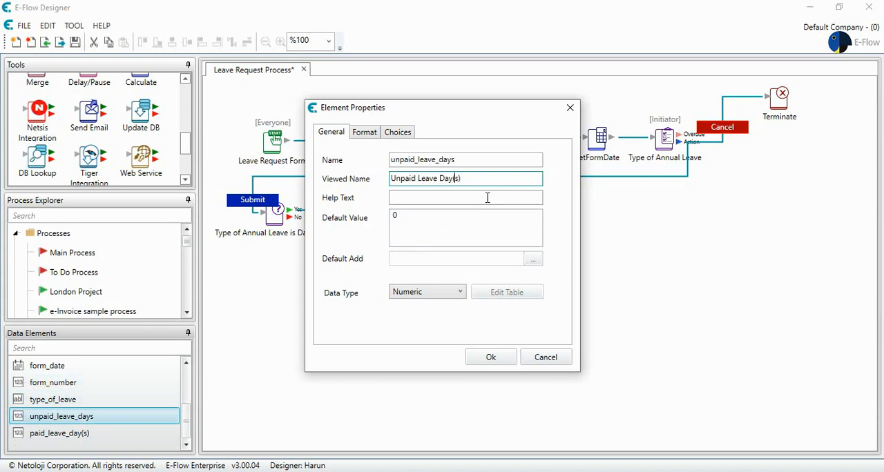
left_click(490, 364)
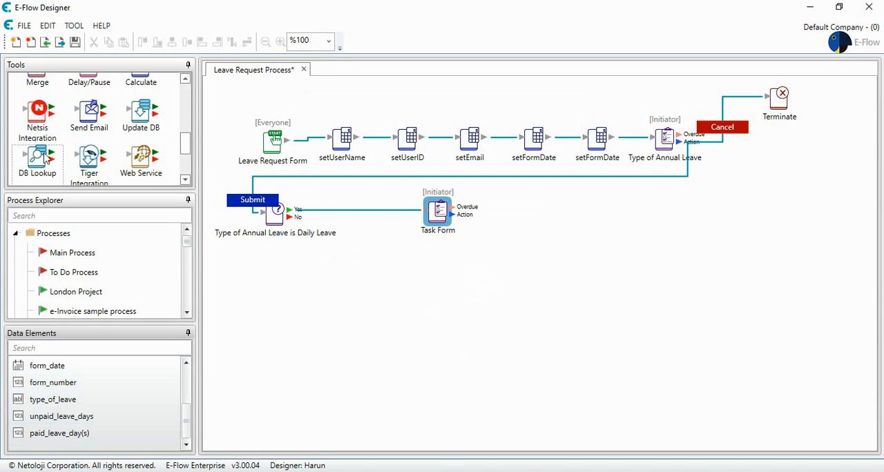
Step: Insert a DB Lookup between the daily leave decision's Yes branch and the Task Form, repositioning the Task Form
left_click_drag(37, 157, 246, 223)
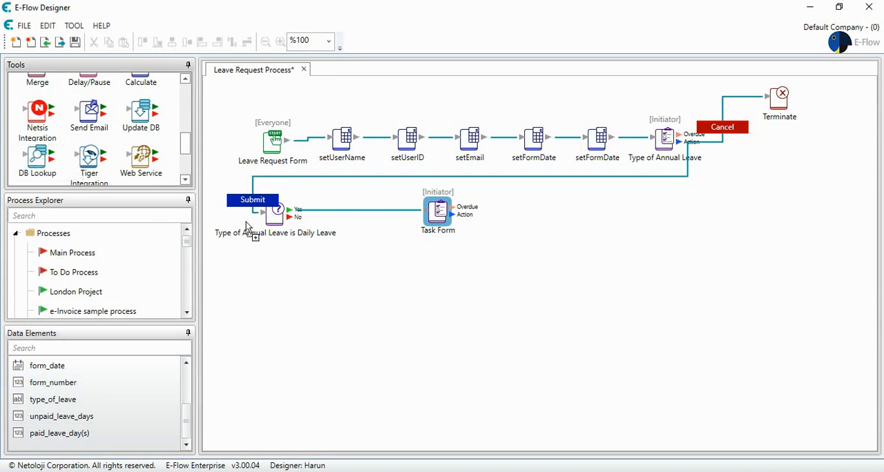
left_click_drag(370, 267, 370, 267)
left_click_drag(438, 211, 509, 211)
left_click(372, 270, "ctrl")
left_click_drag(373, 274, 376, 217)
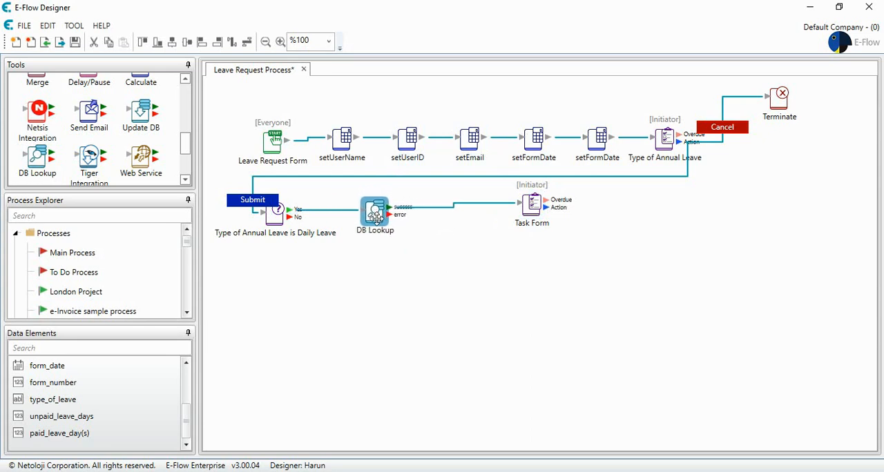
left_click_drag(529, 204, 495, 207)
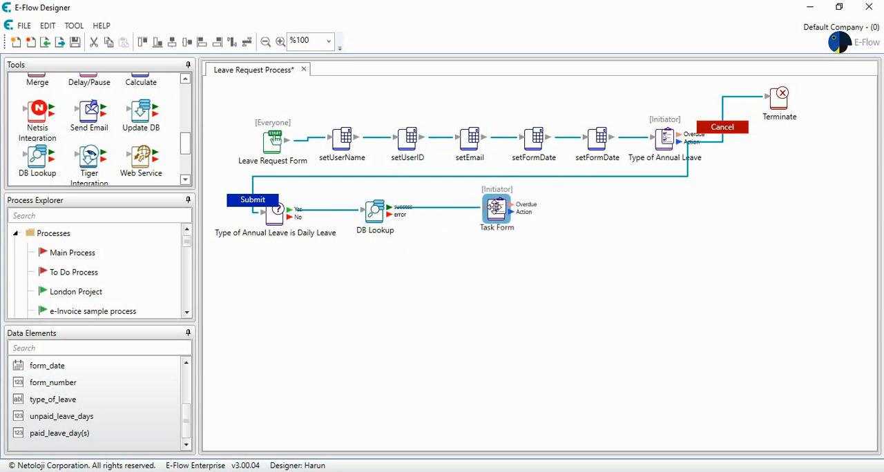
Step: Set the DB Lookup's description to "Remaining Leave Day(s)"
double_click(376, 210)
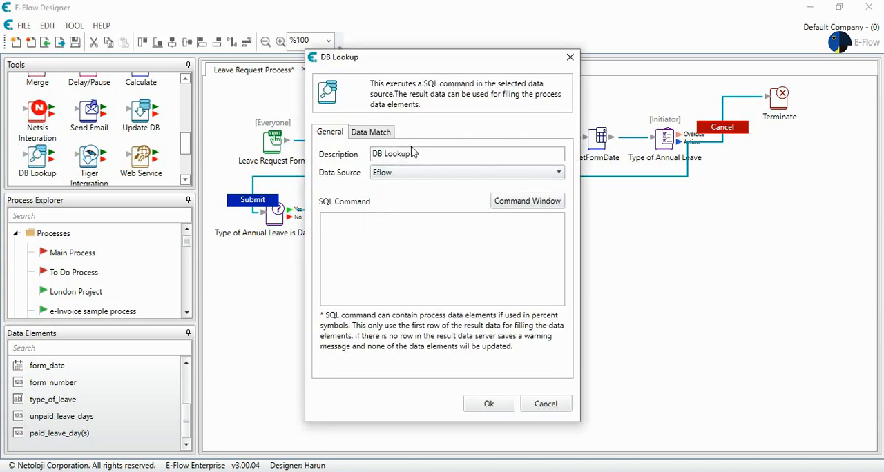
left_click_drag(415, 153, 372, 154)
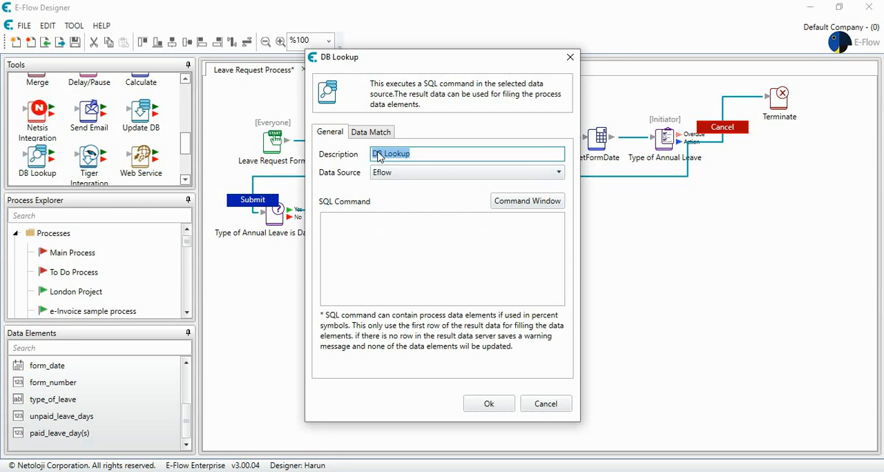
type("Re")
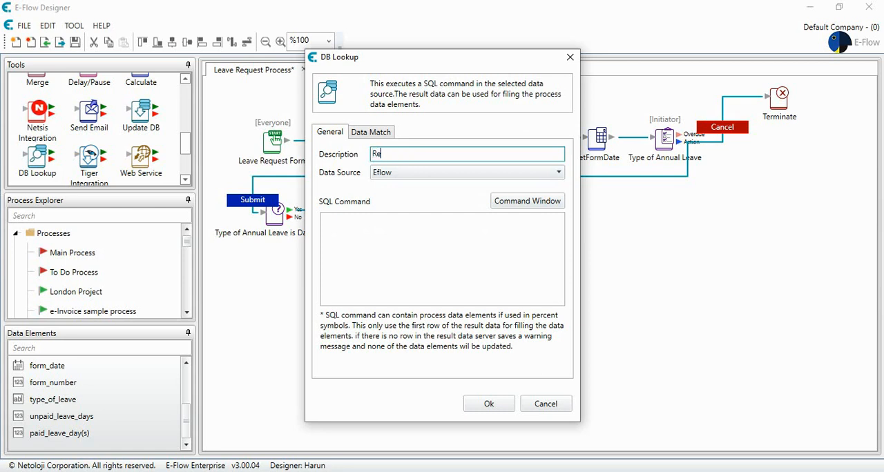
type("maining Leave Day(s")
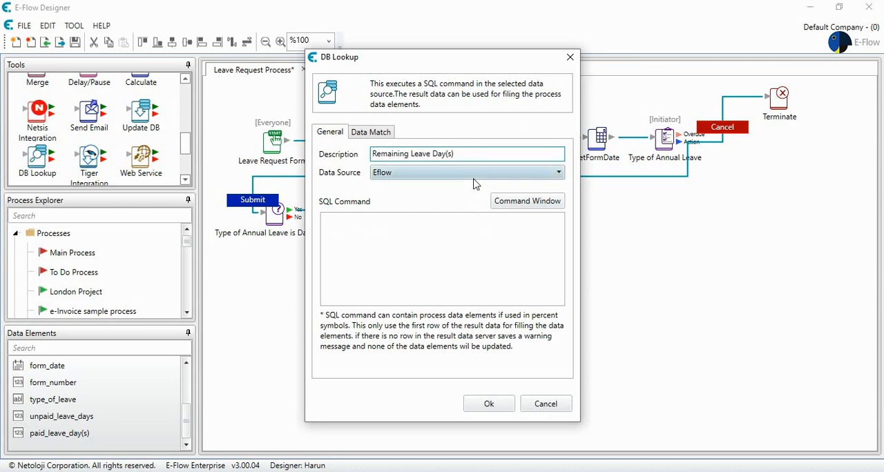
Step: Copy the SELECT query on SEC_USERS from SQL Server Management Studio and paste it as the lookup's SQL command
left_click(485, 471)
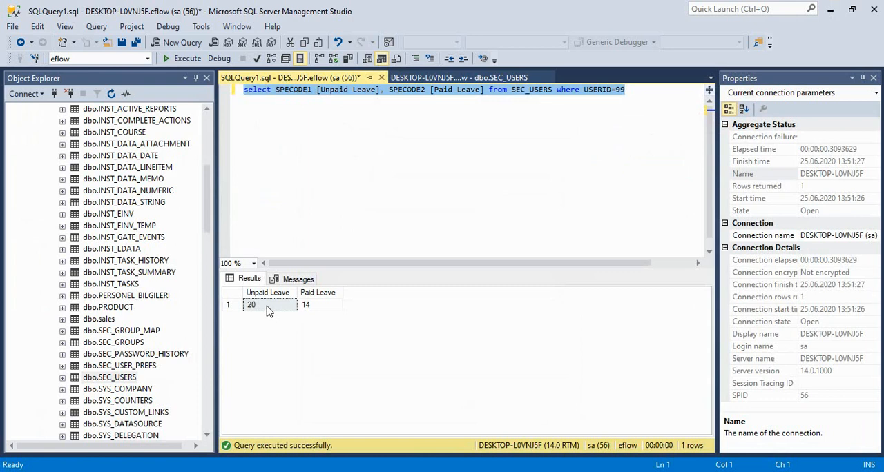
right_click(366, 96)
left_click(395, 114)
key("alt+Tab")
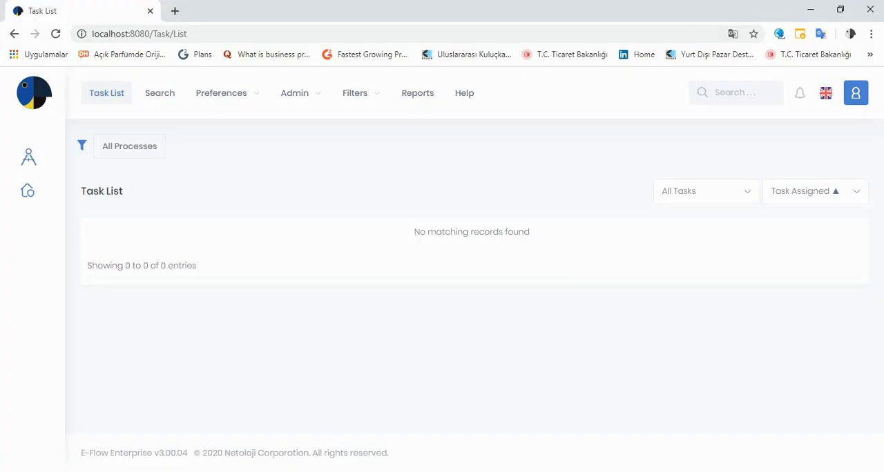
key("alt+Tab")
left_click(500, 421)
left_click(384, 242)
key("ctrl+v")
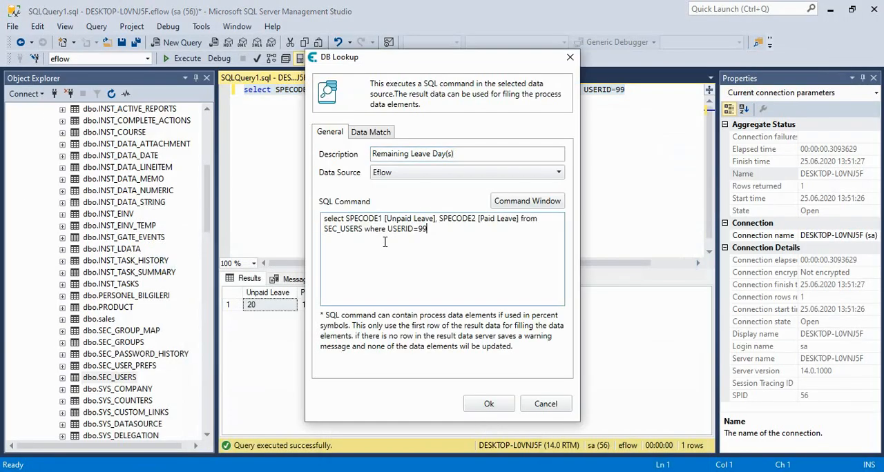
Step: Match the Unpaid Leave parameter to unpaid_leave_days and Paid Leave to paid_leave_day(s), then confirm the lookup
left_click(385, 131)
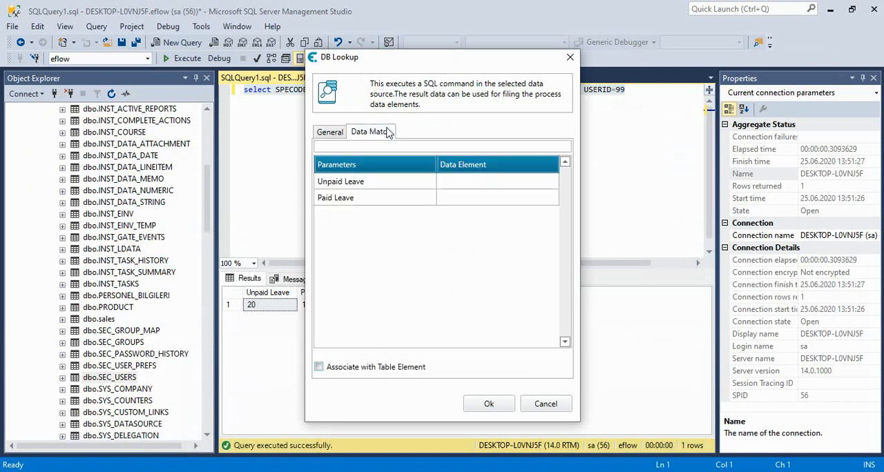
left_click(450, 186)
left_click(450, 183)
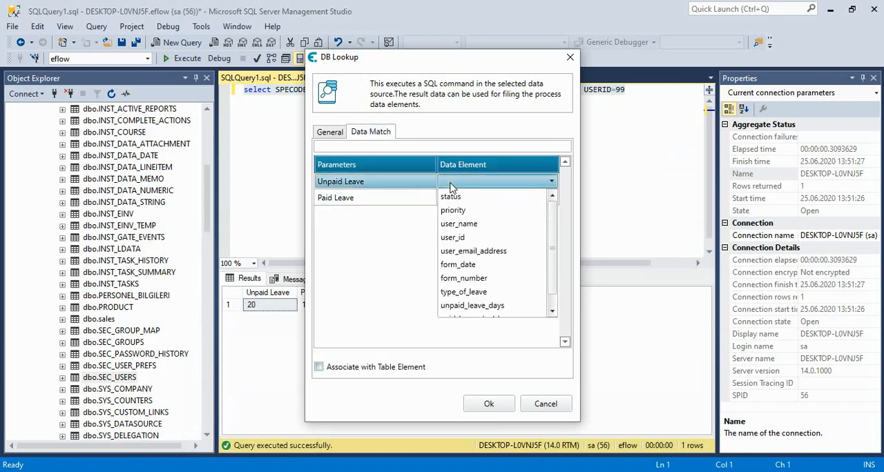
scroll(481, 245, "down", 1)
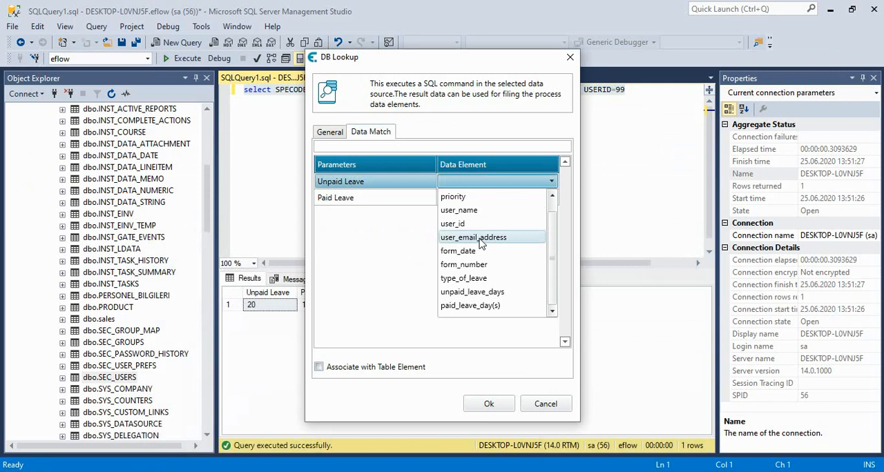
left_click(492, 293)
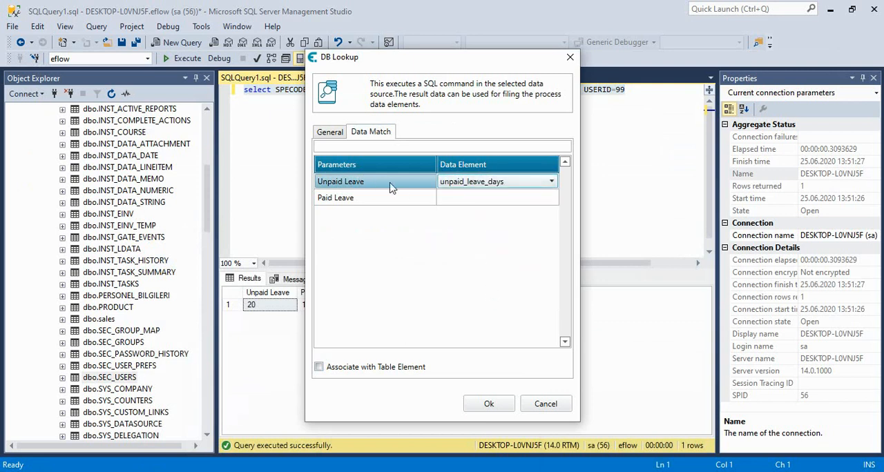
left_click(462, 199)
left_click(463, 199)
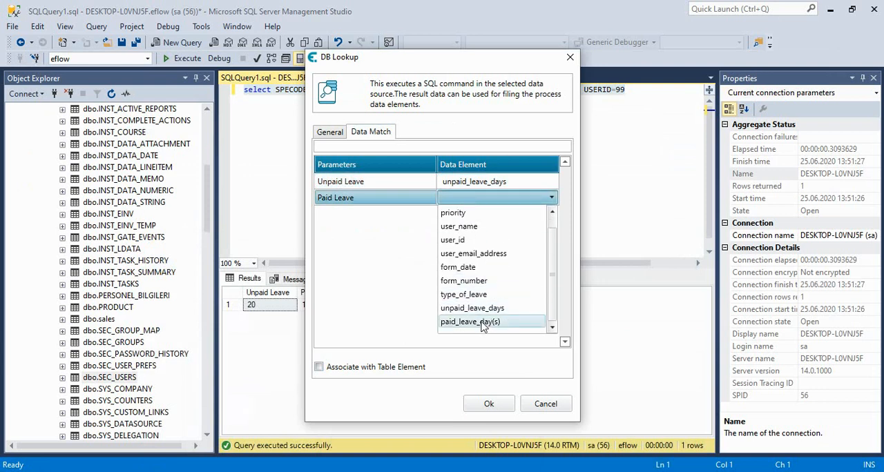
left_click(483, 323)
left_click(489, 407)
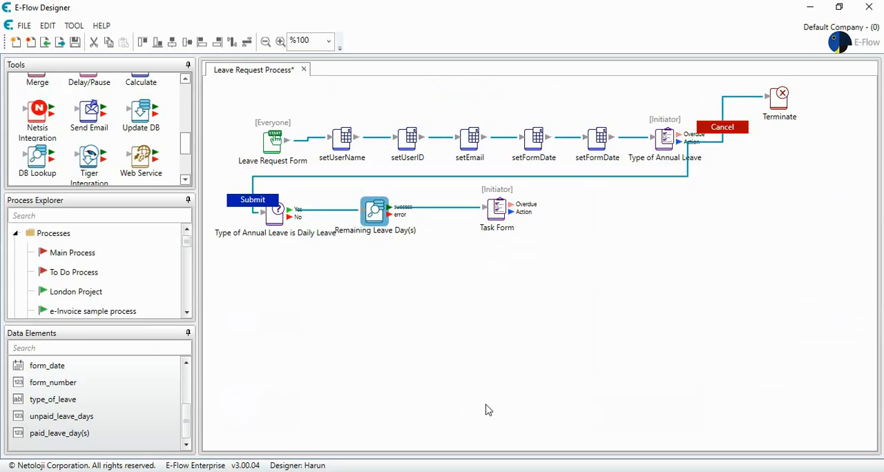
Step: Create a new Date data element named "Daily Leave Start Time"
left_click(497, 207)
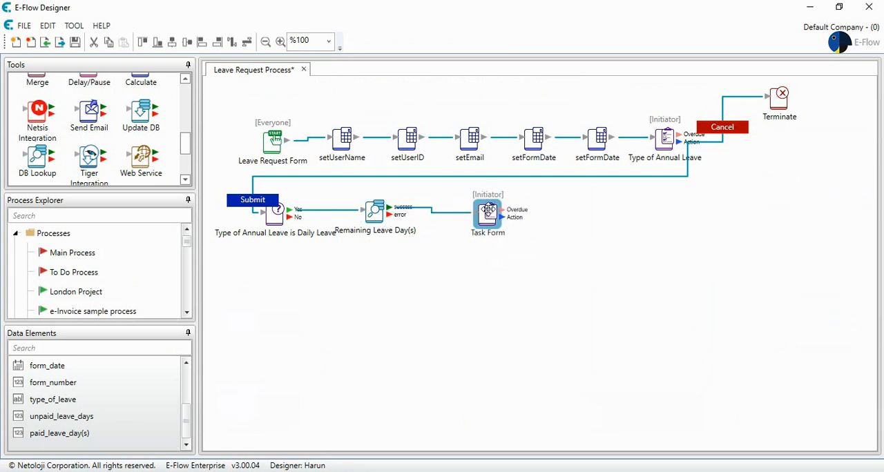
right_click(146, 388)
left_click(177, 279)
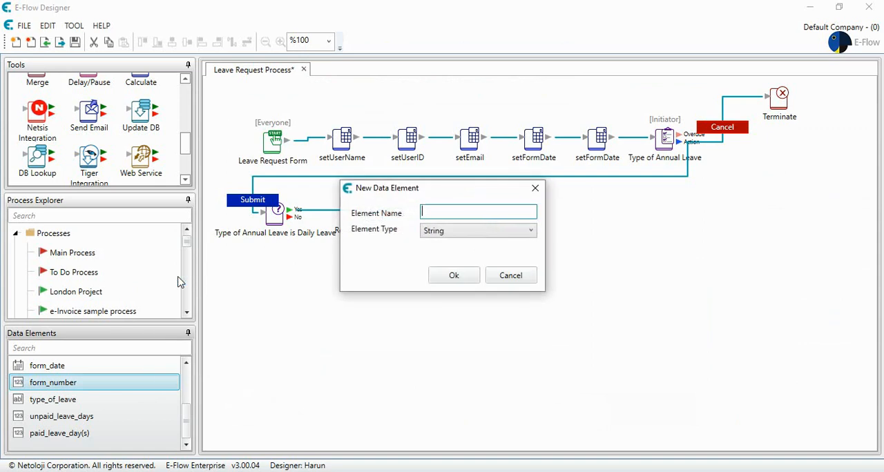
type("Daily Leave Start Time")
left_click(456, 234)
left_click(458, 270)
left_click(455, 275)
Step: Create a new Date data element named "Daily Leave End Time"
scroll(103, 414, "down", 1)
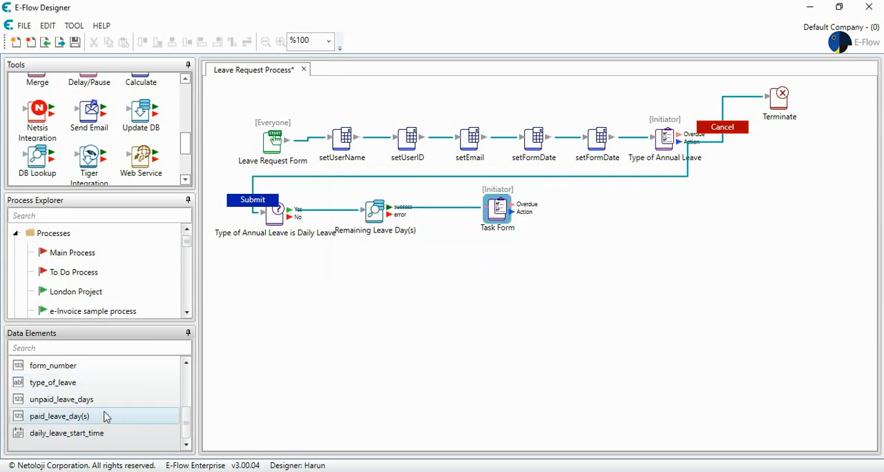
right_click(144, 433)
left_click(206, 329)
type("Da")
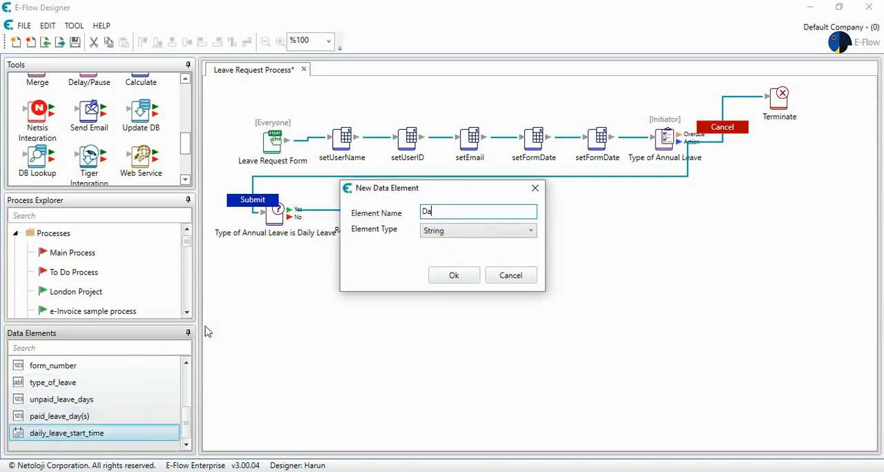
type("ily Leave En")
type("d Time")
left_click(483, 232)
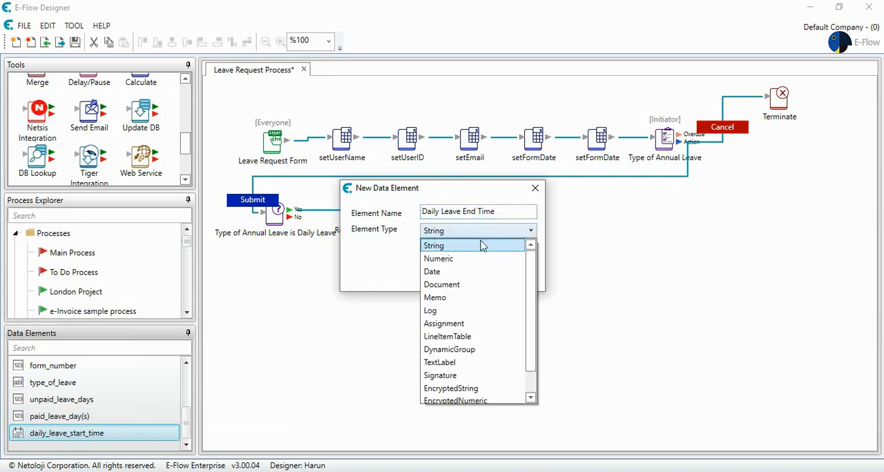
left_click(432, 272)
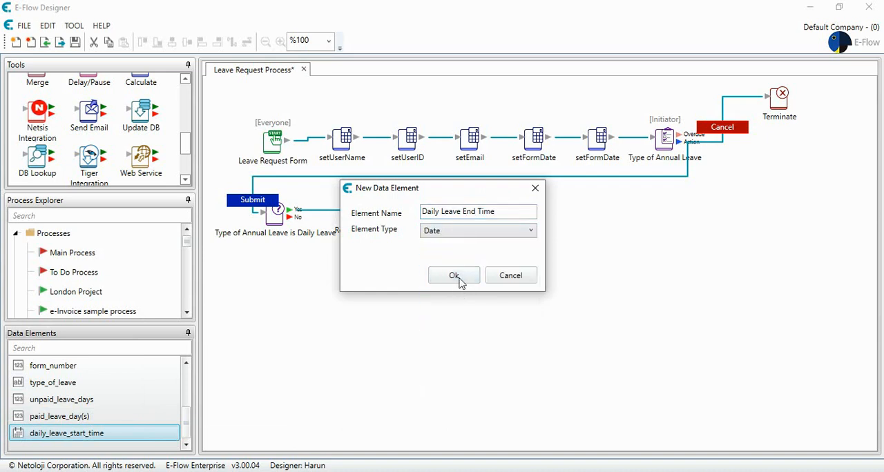
left_click(452, 275)
Step: Set the Daily Leave Start Time data element's date format to dd/MM/yyyy hh:mm:ss
double_click(95, 418)
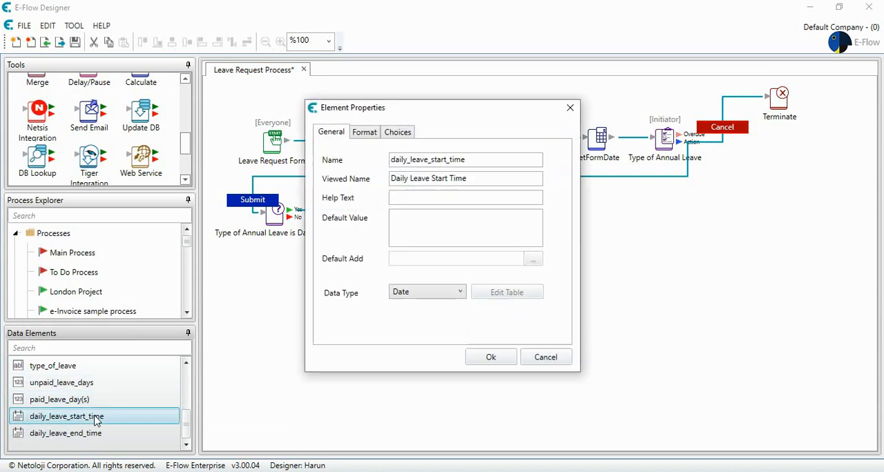
left_click(365, 133)
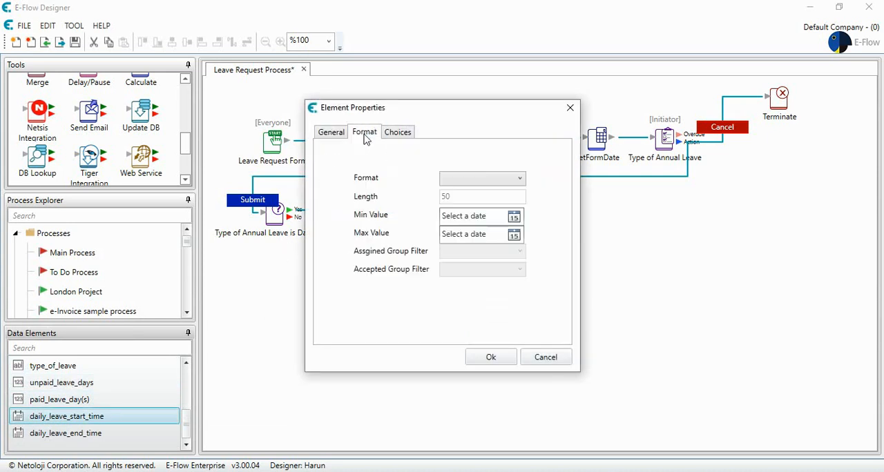
left_click(514, 217)
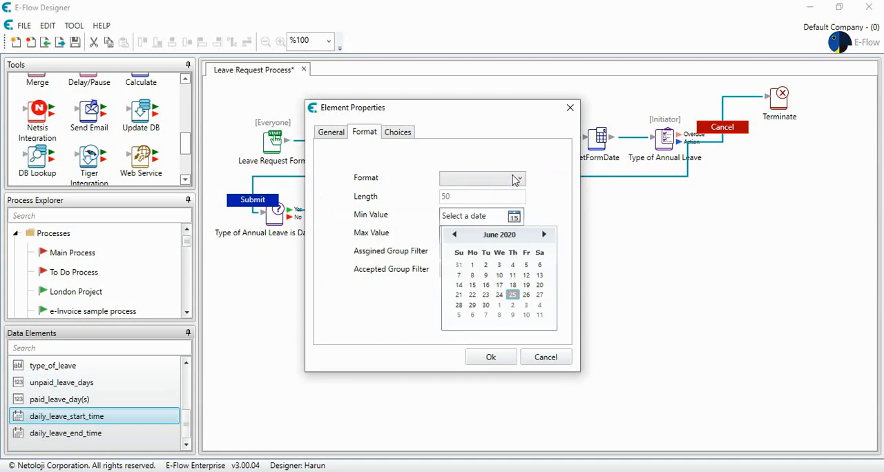
left_click(515, 178)
left_click(515, 178)
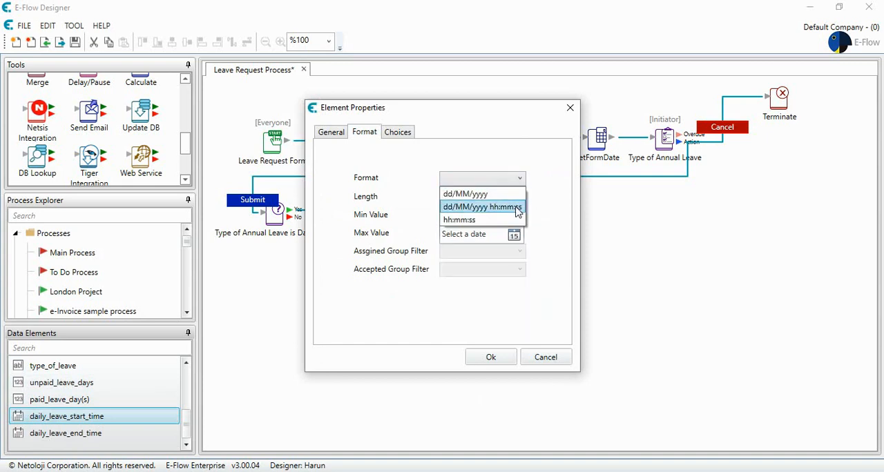
left_click(516, 207)
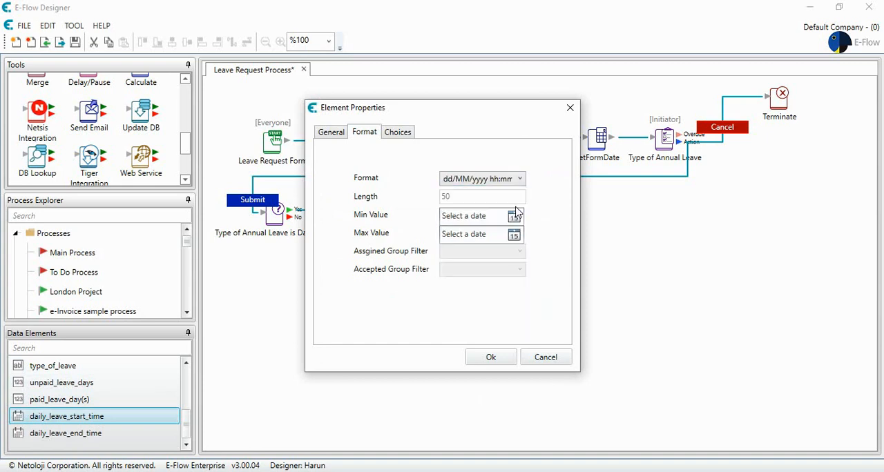
left_click(476, 358)
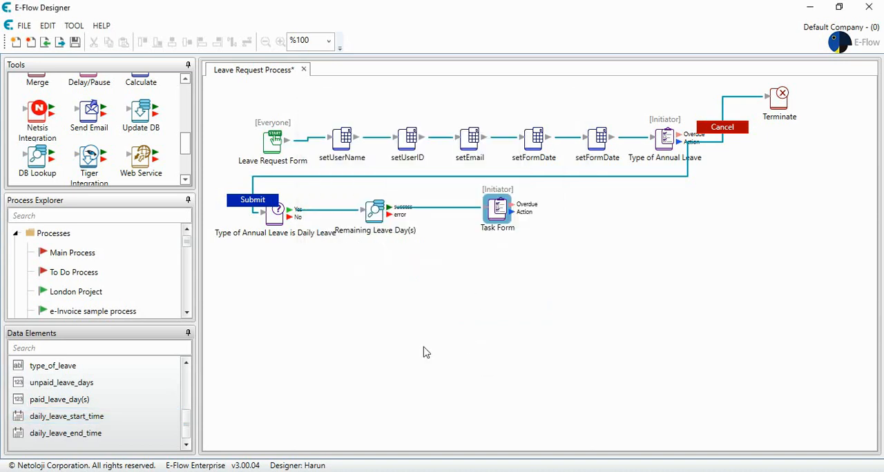
Step: Set the Daily Leave End Time data element's date format to dd/MM/yyyy hh:mm:ss
double_click(109, 433)
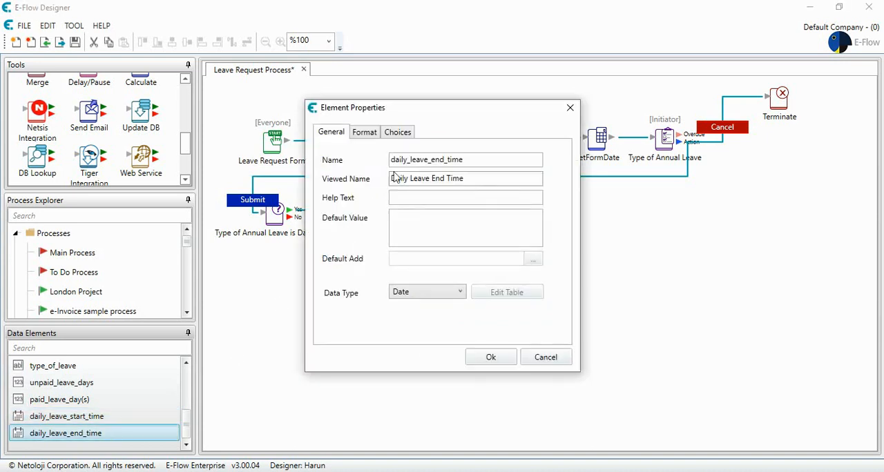
left_click(367, 134)
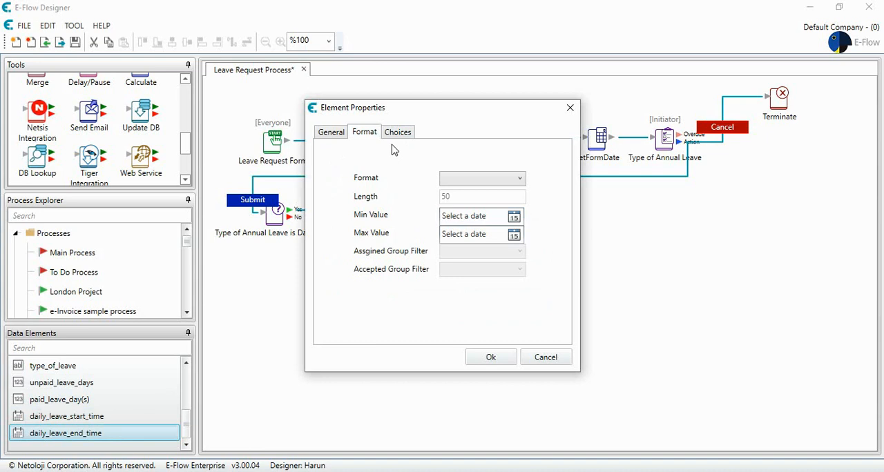
left_click(468, 180)
left_click(478, 207)
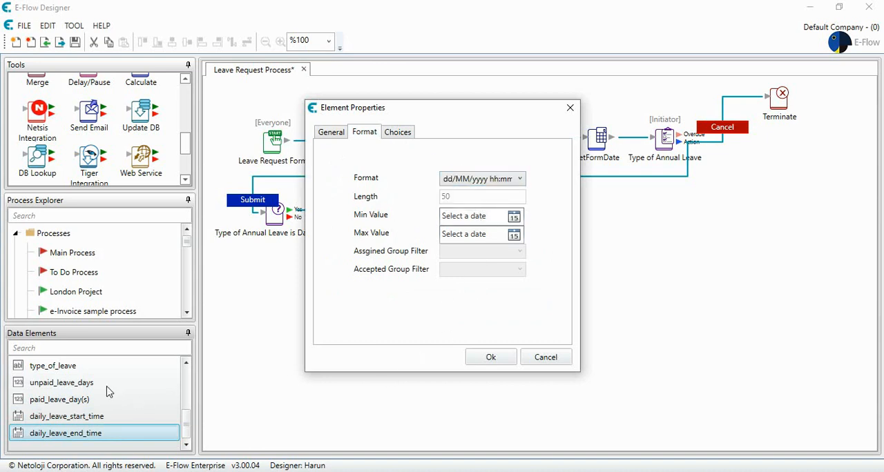
left_click(486, 358)
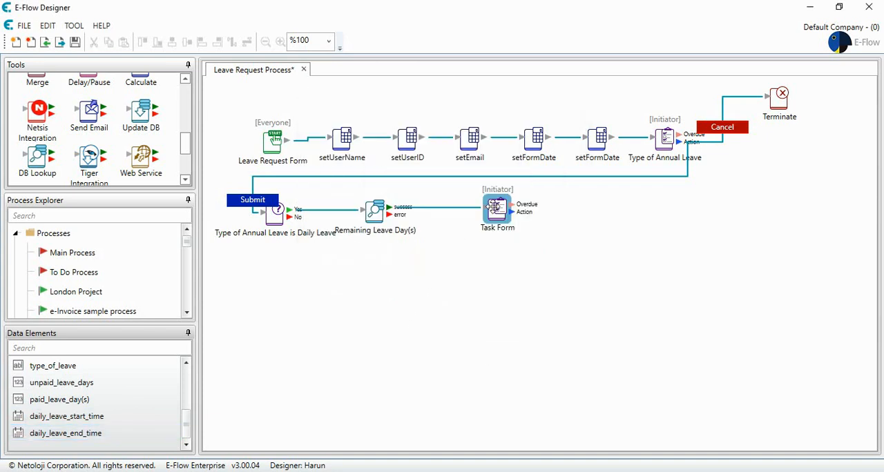
Step: In the Task Form, show user_name, user_id, form_date, form_number, unpaid_leave_days and paid_leave_day(s) as read-only fields
double_click(498, 207)
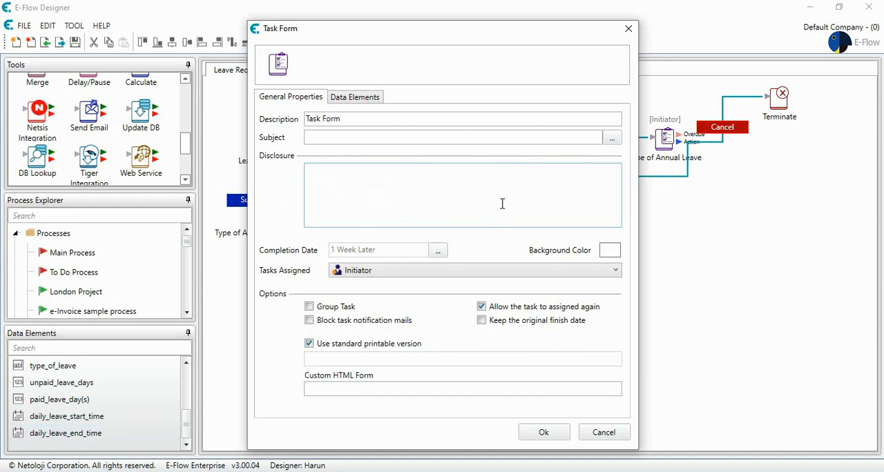
left_click(354, 101)
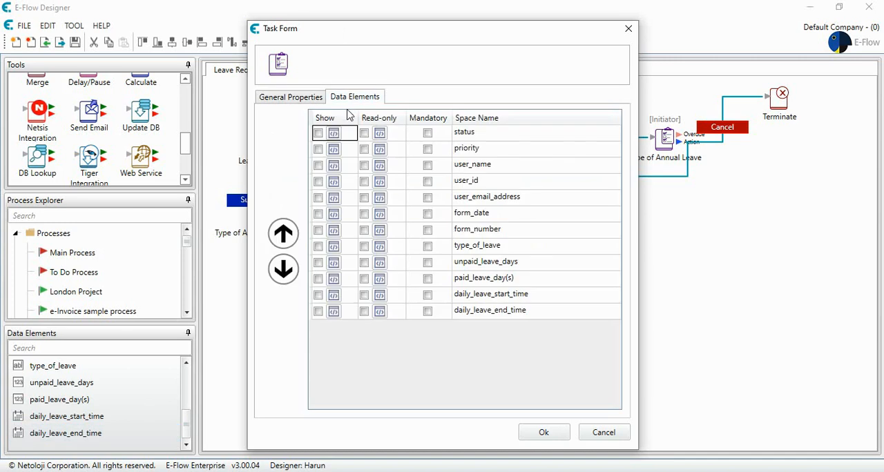
left_click(364, 166)
left_click(364, 182)
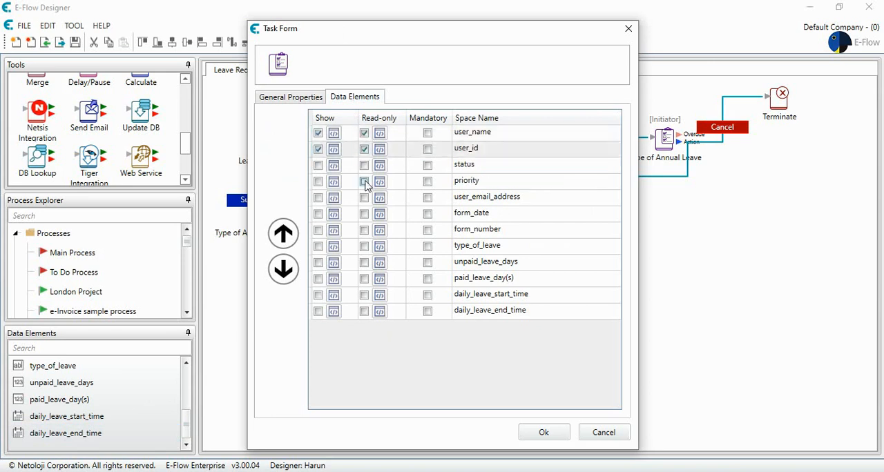
left_click(364, 214)
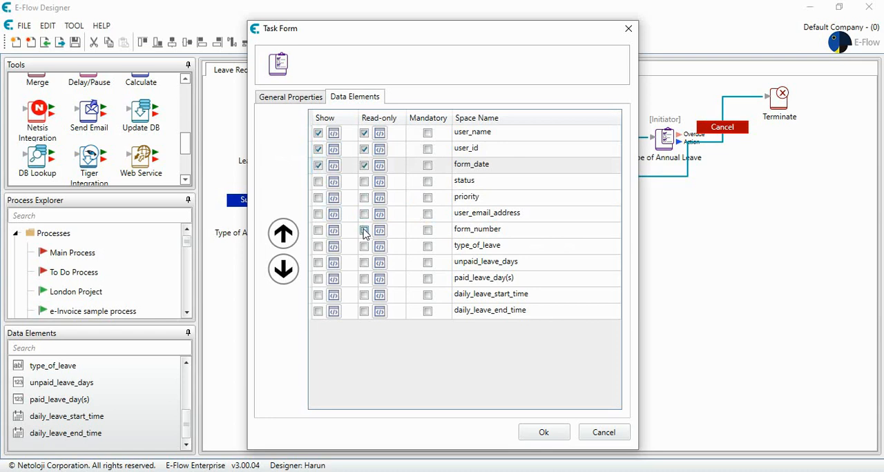
left_click(364, 230)
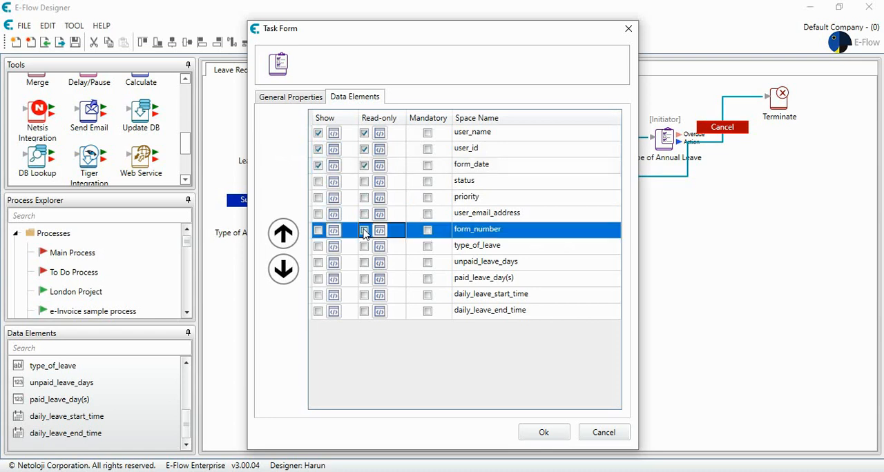
left_click(365, 263)
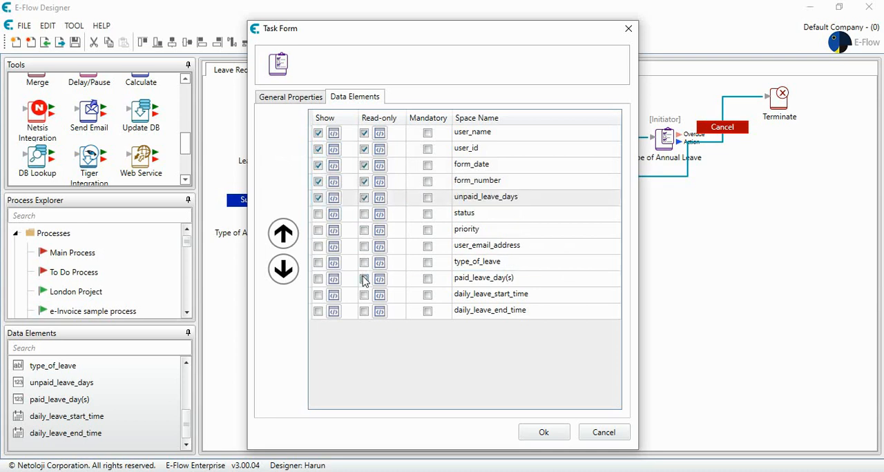
left_click(364, 279)
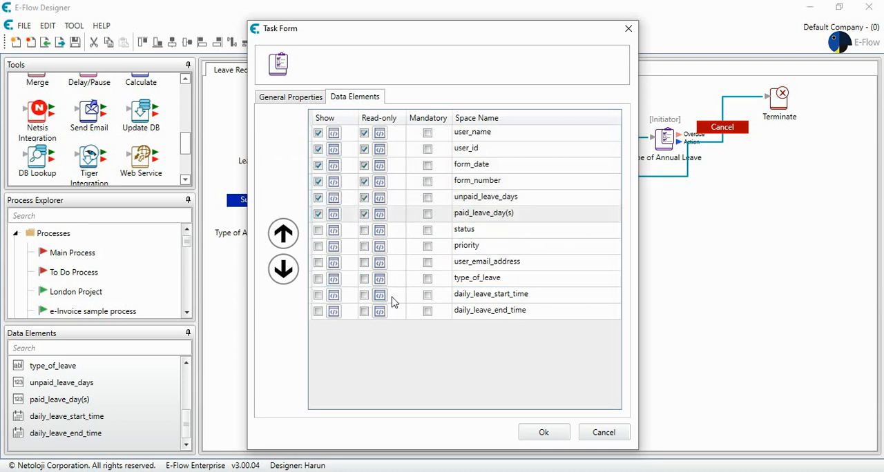
Step: Make daily_leave_start_time and daily_leave_end_time mandatory on the Task Form and confirm
left_click(428, 295)
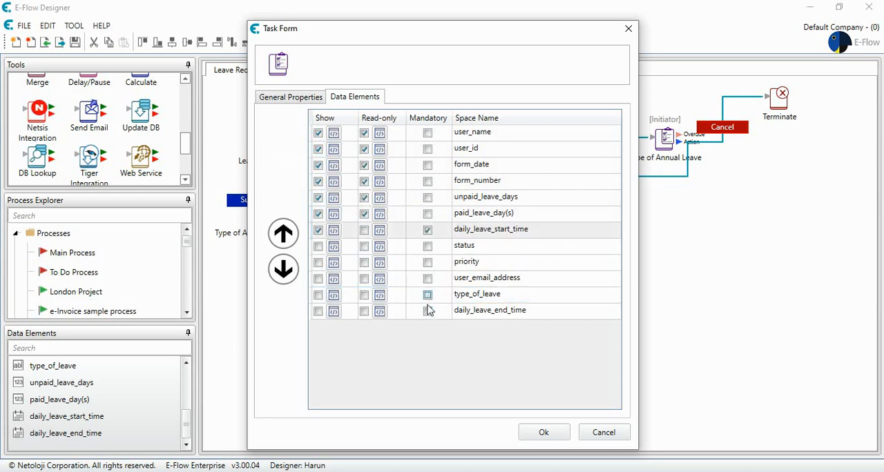
left_click(427, 311)
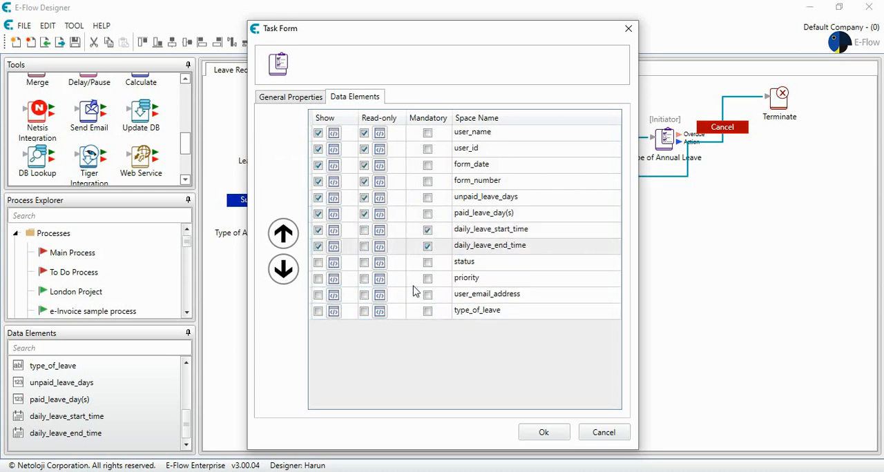
left_click(531, 436)
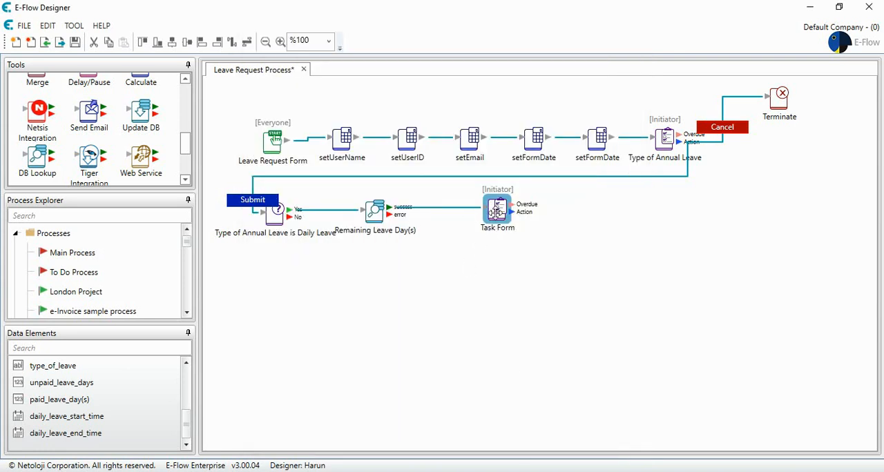
Step: Enter the Task Form disclosure "Please enter the time and the day of your leave request!"
double_click(495, 212)
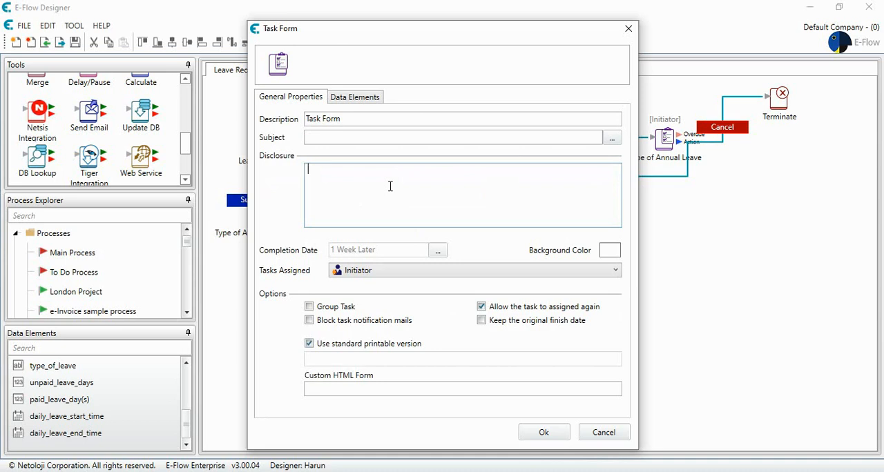
left_click(390, 186)
type("Please enter the time and the day of your")
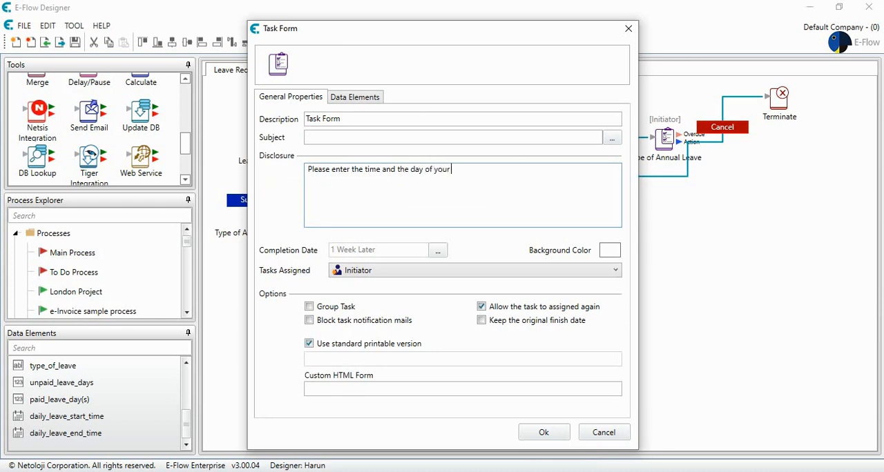
type(" leave request!")
Step: Rename the task's description to "Daily Leave Form", enable Block task notification mails, and confirm
left_click(364, 118)
left_click_drag(355, 116, 257, 118)
type("Daily Leave Form")
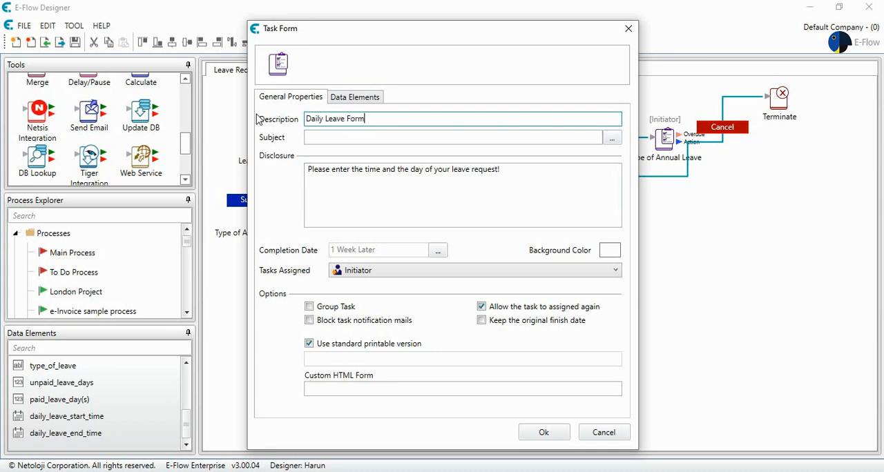
left_click(347, 323)
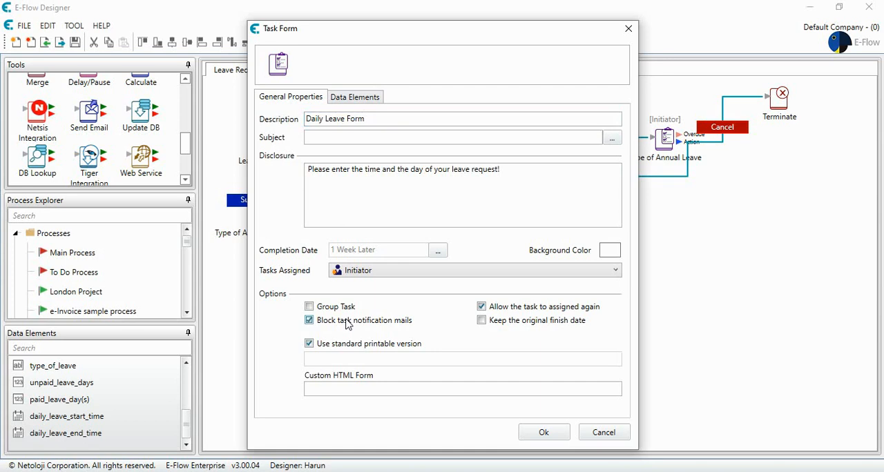
left_click(542, 435)
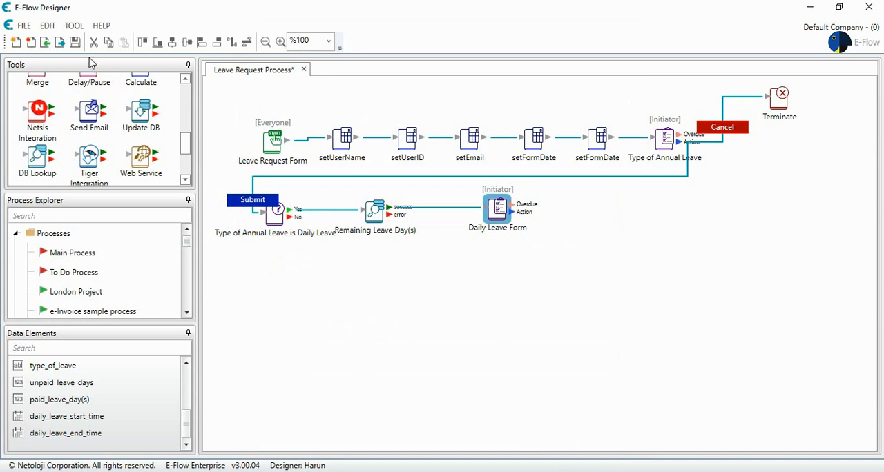
Step: Save the Leave Request Process
left_click(75, 43)
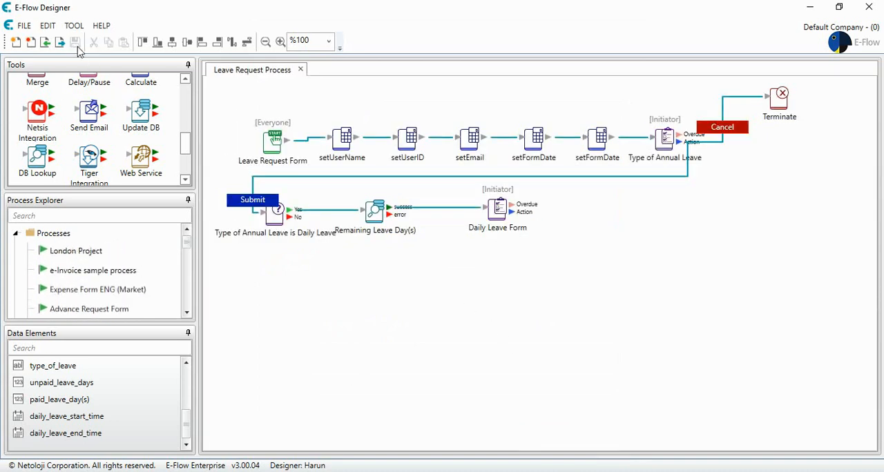
left_click(105, 292)
right_click(106, 297)
scroll(131, 302, "down", 5)
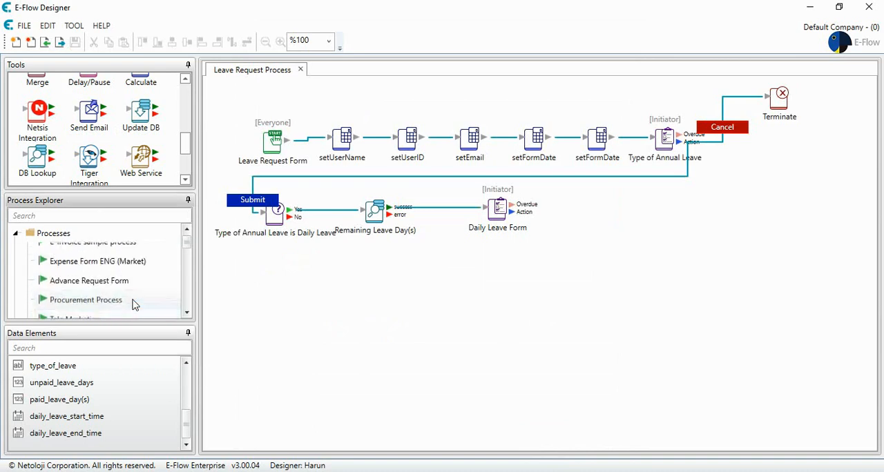
Step: Switch to the browser portal and start a new Leave Request Form process
left_click(283, 471)
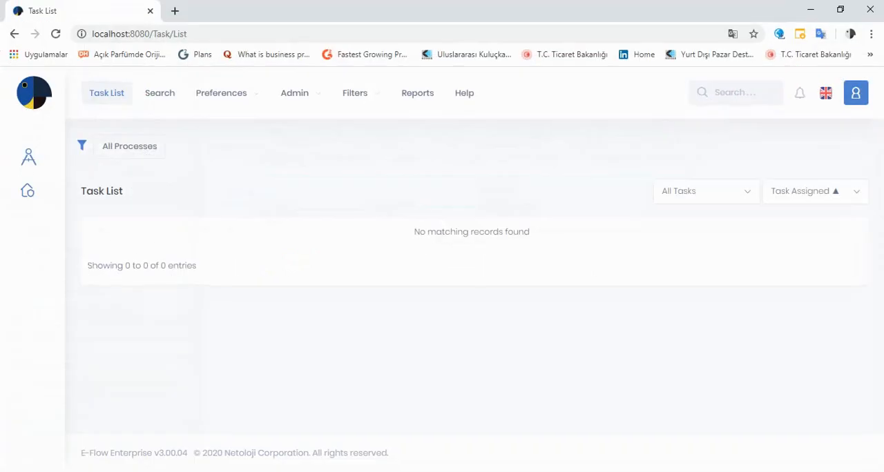
left_click(57, 36)
left_click(29, 198)
scroll(144, 260, "down", 3)
scroll(145, 259, "down", 2)
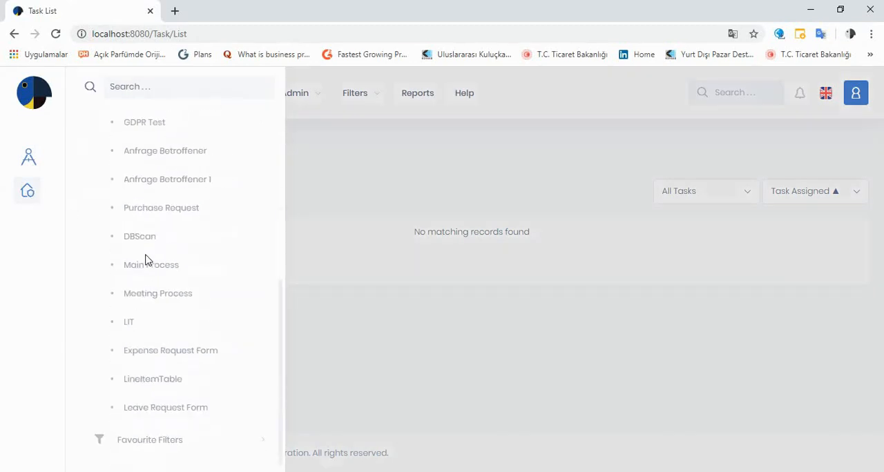
left_click(189, 408)
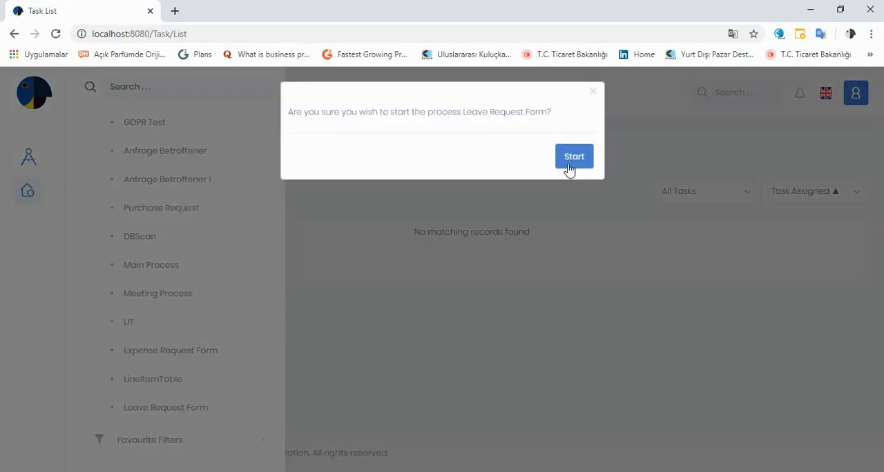
left_click(574, 158)
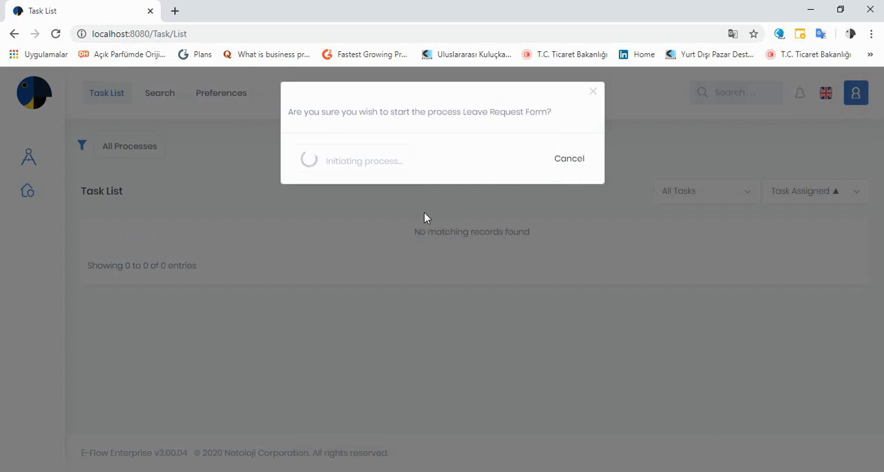
Step: Choose Daily Leave as the type of leave and submit the form
scroll(388, 233, "down", 2)
scroll(320, 207, "up", 1)
scroll(320, 209, "down", 1)
scroll(319, 205, "up", 1)
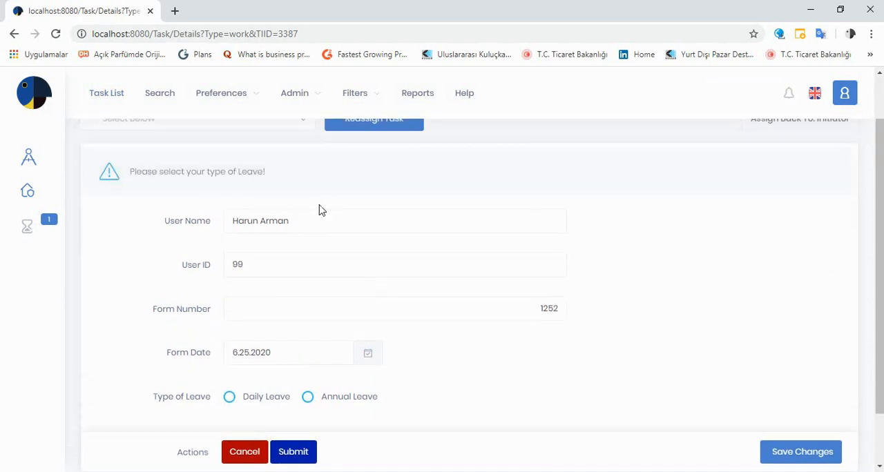
scroll(320, 209, "down", 1)
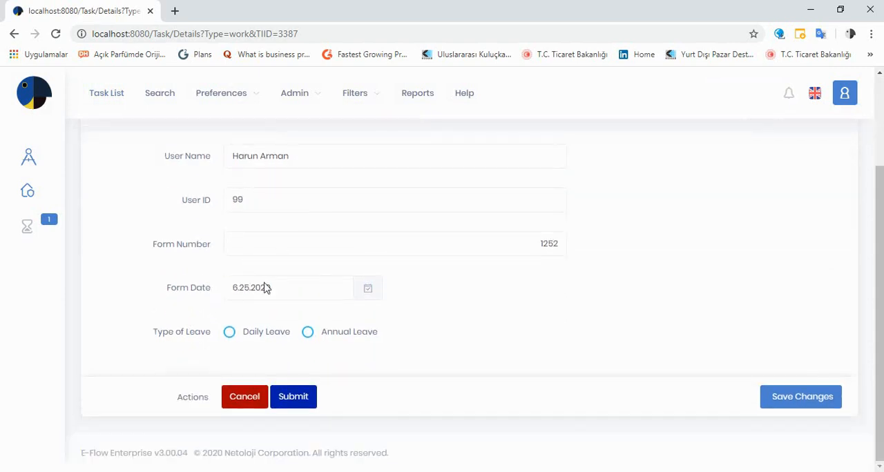
left_click(230, 334)
left_click(306, 404)
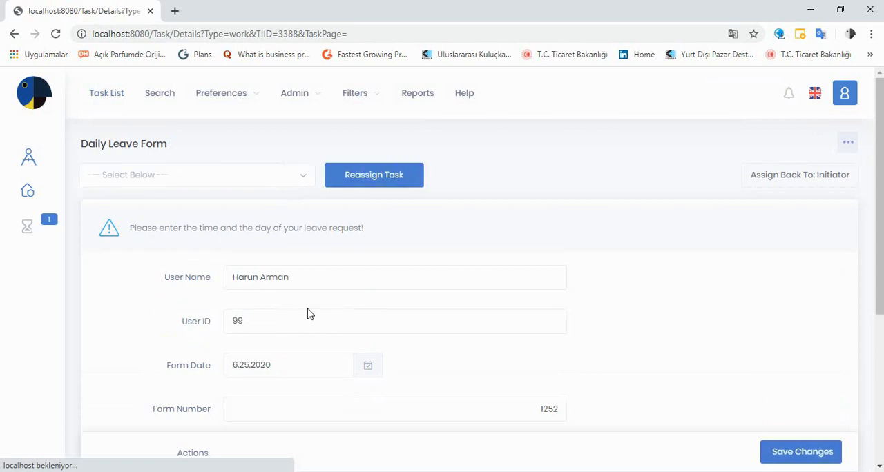
Step: Review the fields shown on the Daily Leave Form task
scroll(308, 310, "down", 4)
scroll(309, 308, "up", 1)
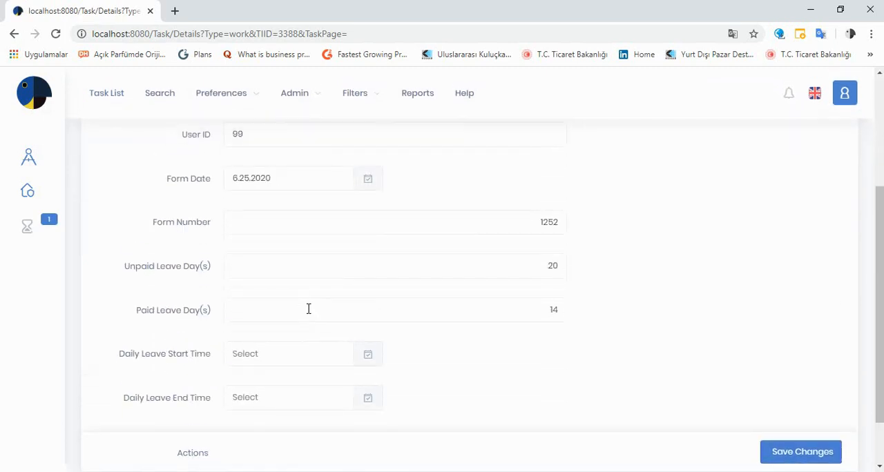
scroll(307, 306, "up", 1)
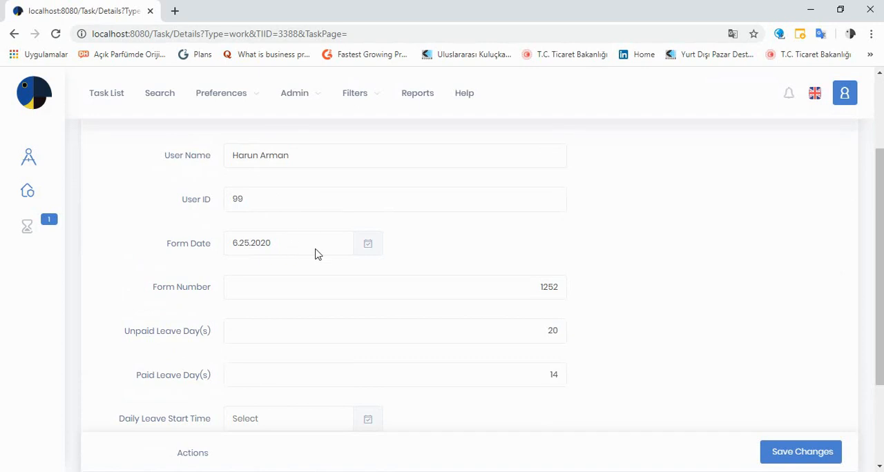
scroll(382, 312, "down", 1)
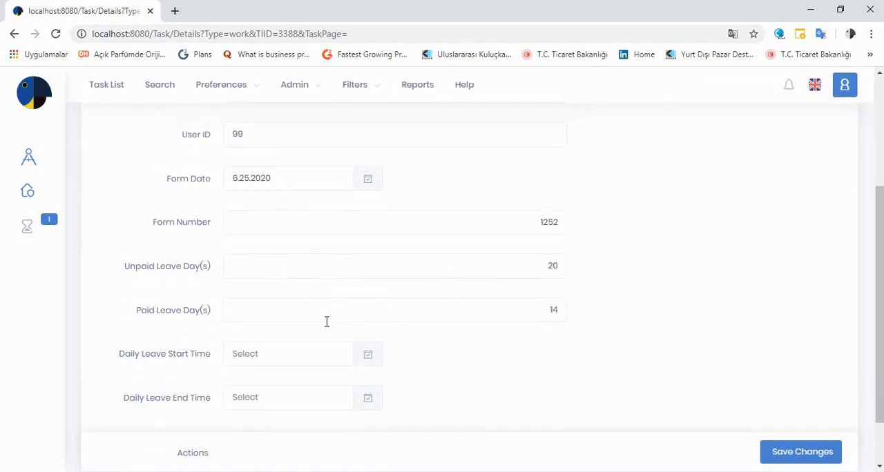
scroll(541, 317, "down", 1)
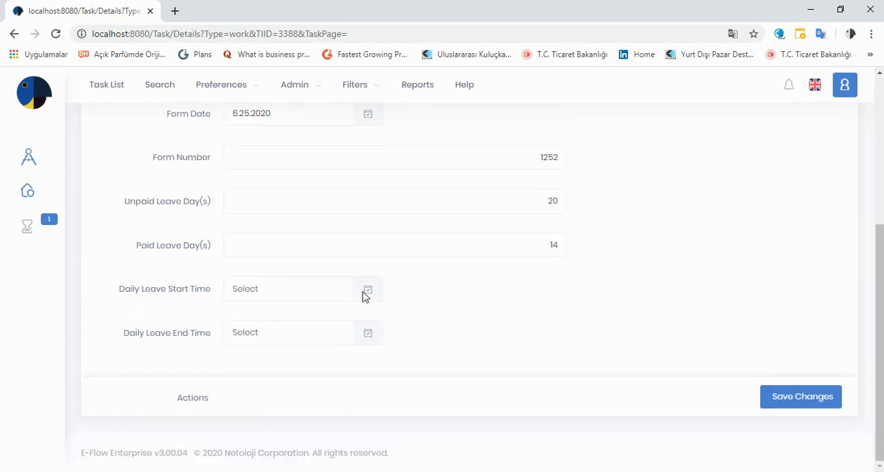